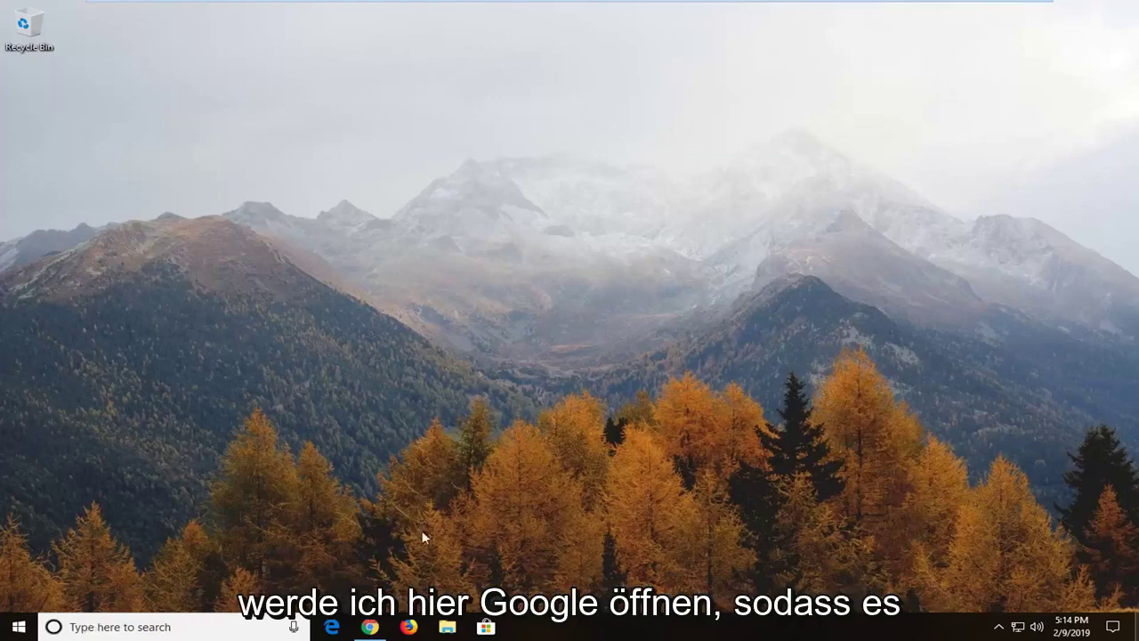
Step: Open Chrome and search Google for "microsoft visual c++ 2008 sp1 redistributable package"
left_click(370, 626)
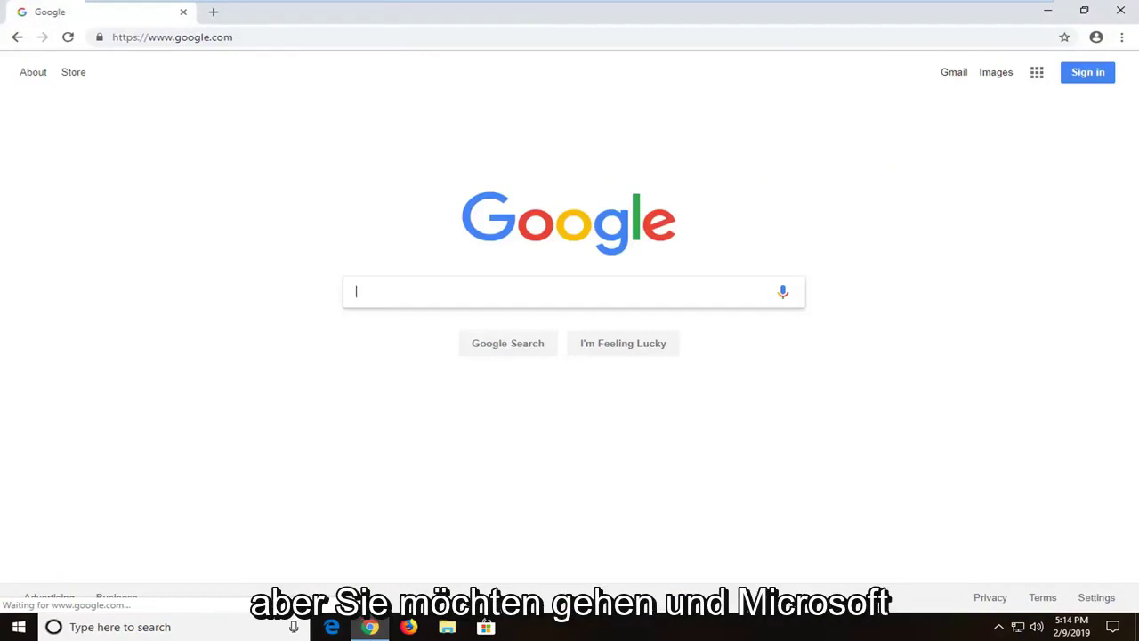
type("microsoft vusi")
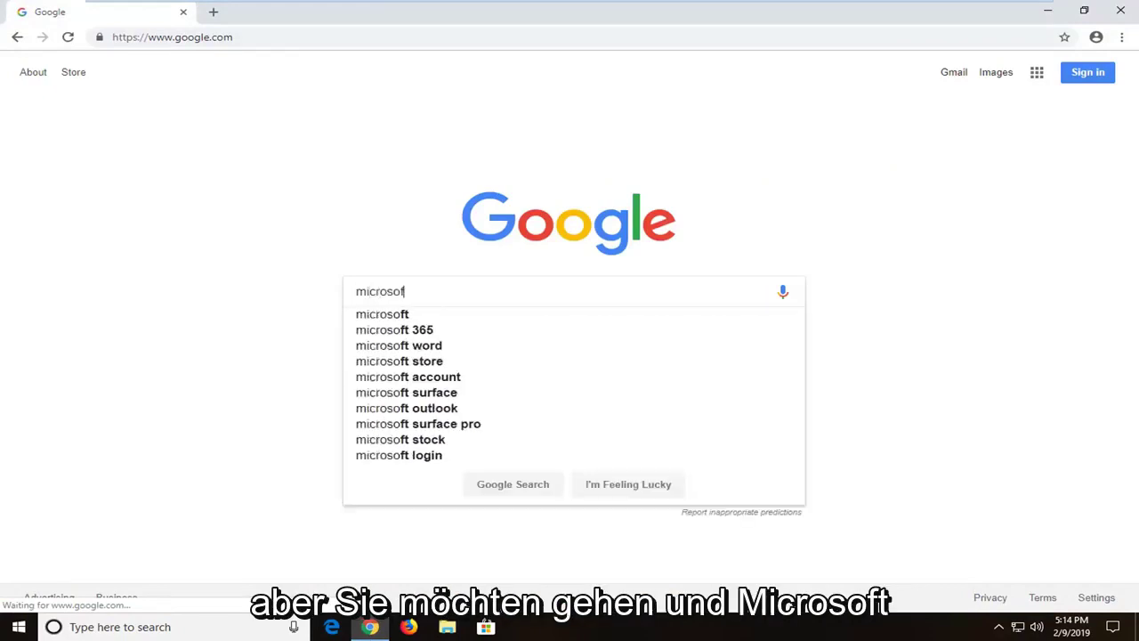
key("BackSpace")
key("BackSpace")
key("BackSpace")
type("isu")
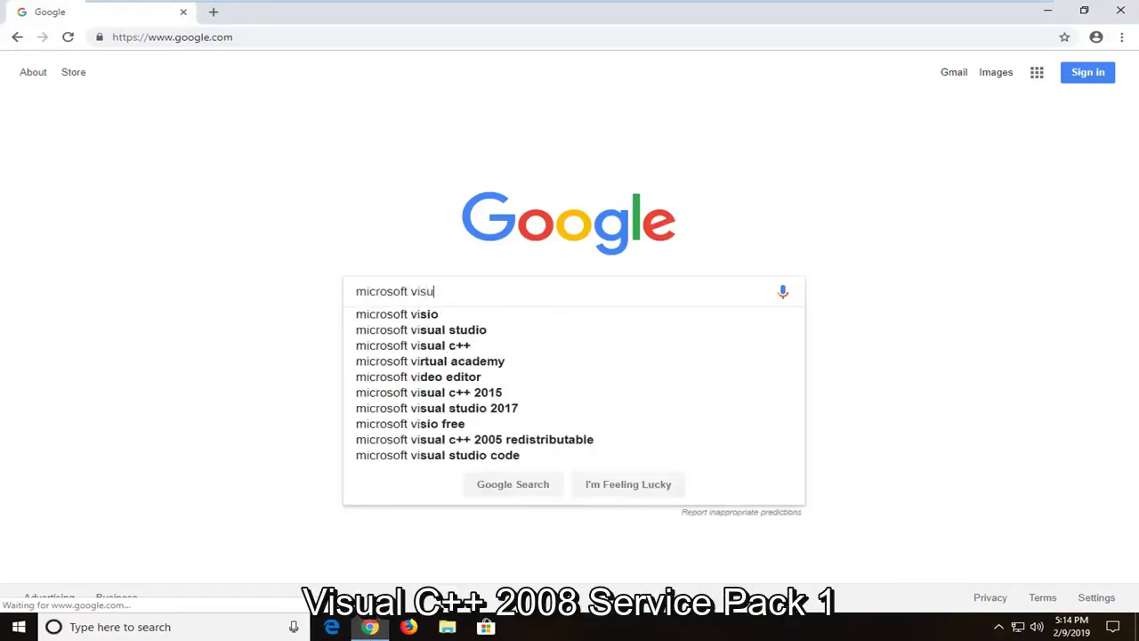
type("al c++ ")
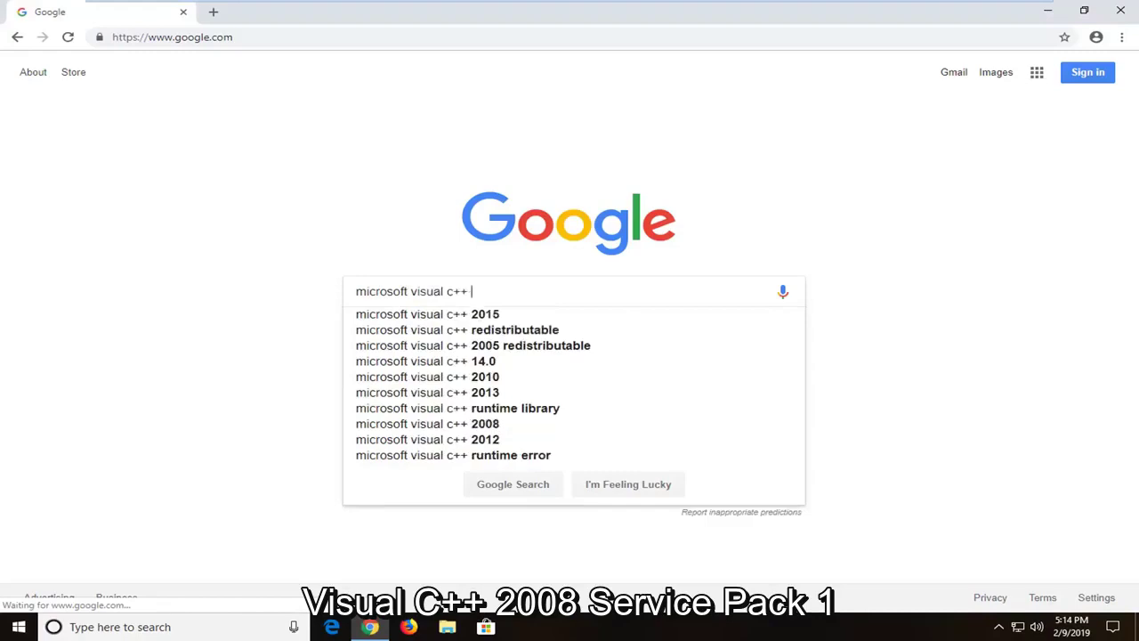
type("2008 ")
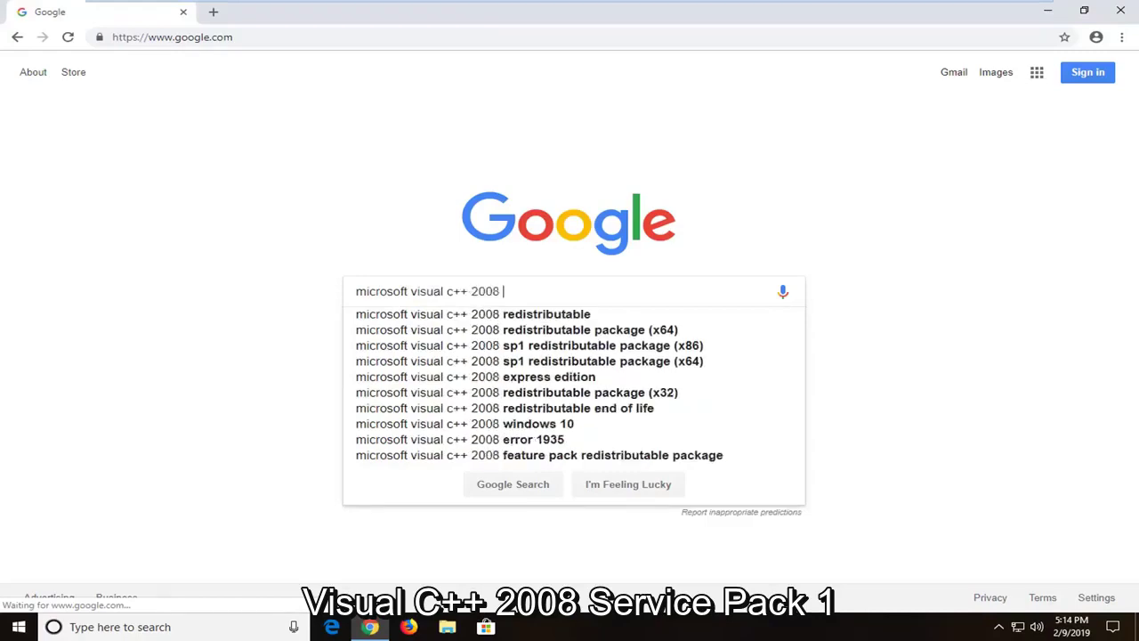
type("SPI1 ")
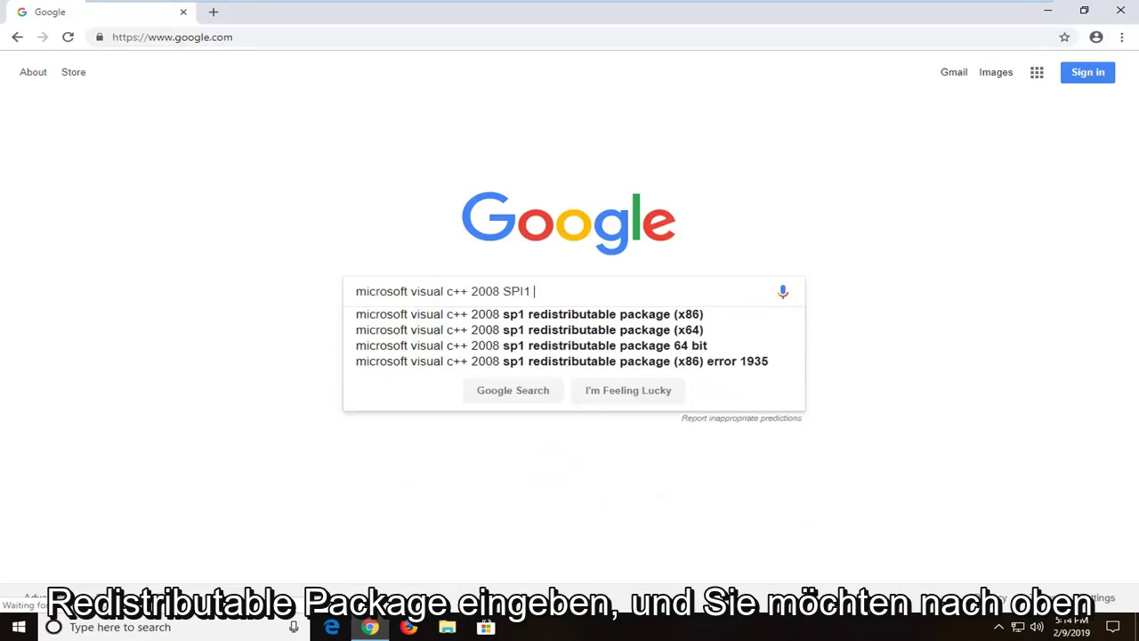
type("re")
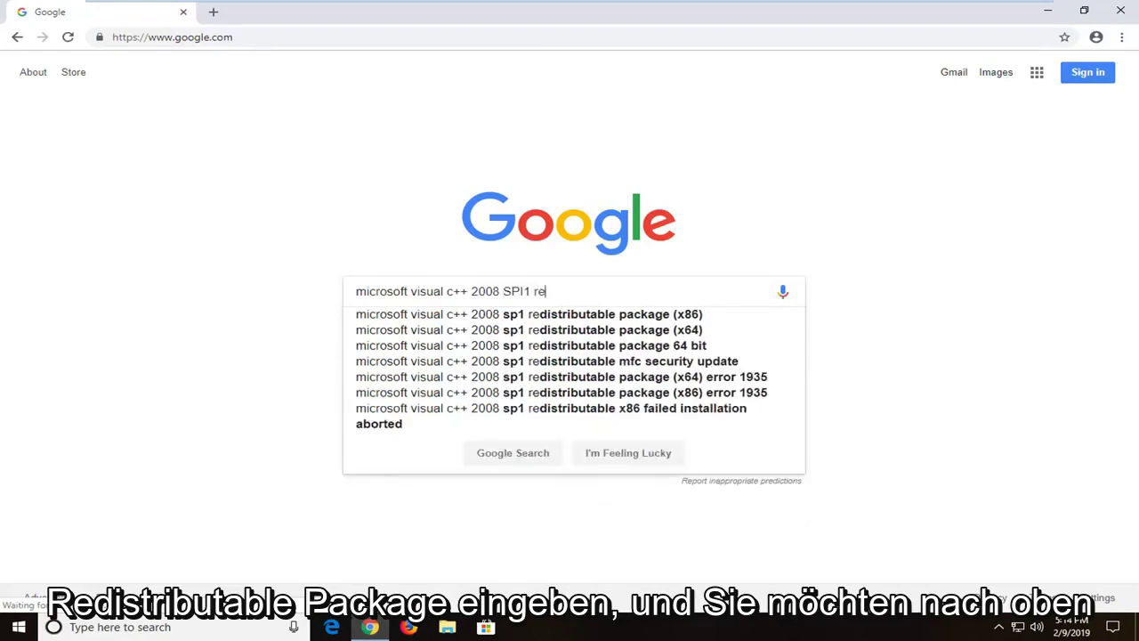
key("Down")
key("BackSpace")
key("BackSpace")
key("BackSpace")
key("BackSpace")
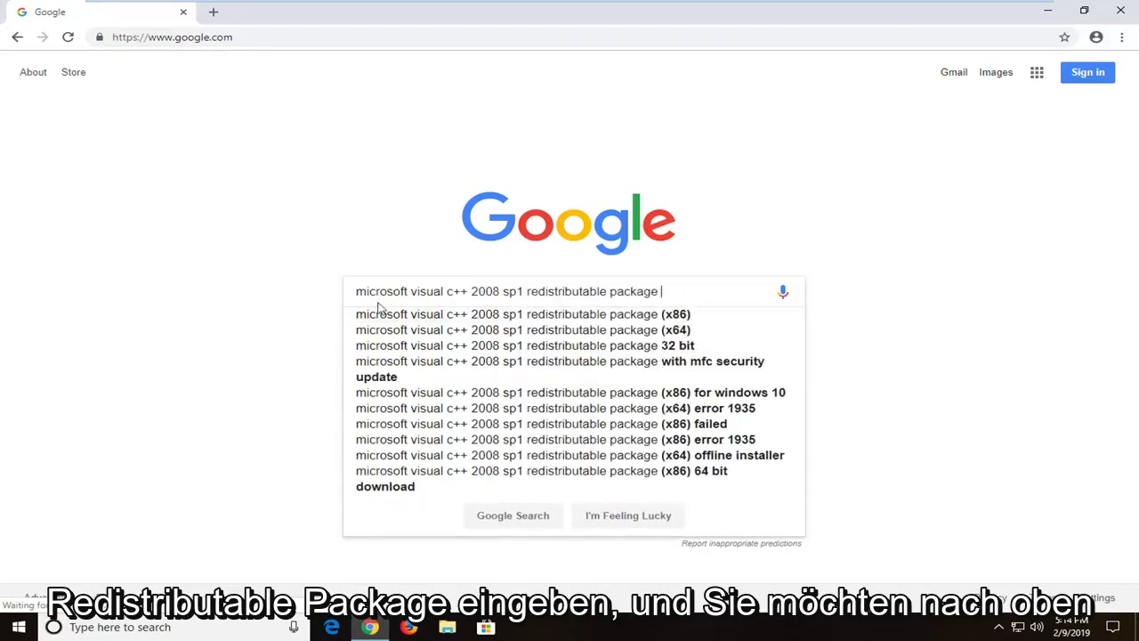
key("Return")
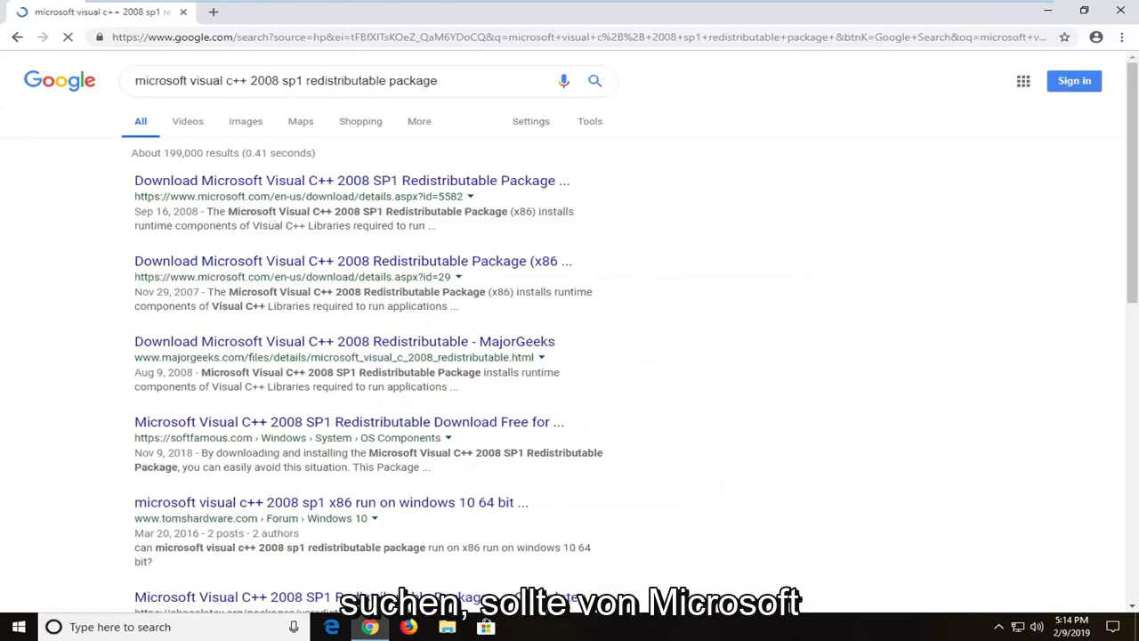
Step: Open Microsoft's Download Center page for the Visual C++ 2008 SP1 Redistributable Package (x86) from the search results
left_click(287, 182)
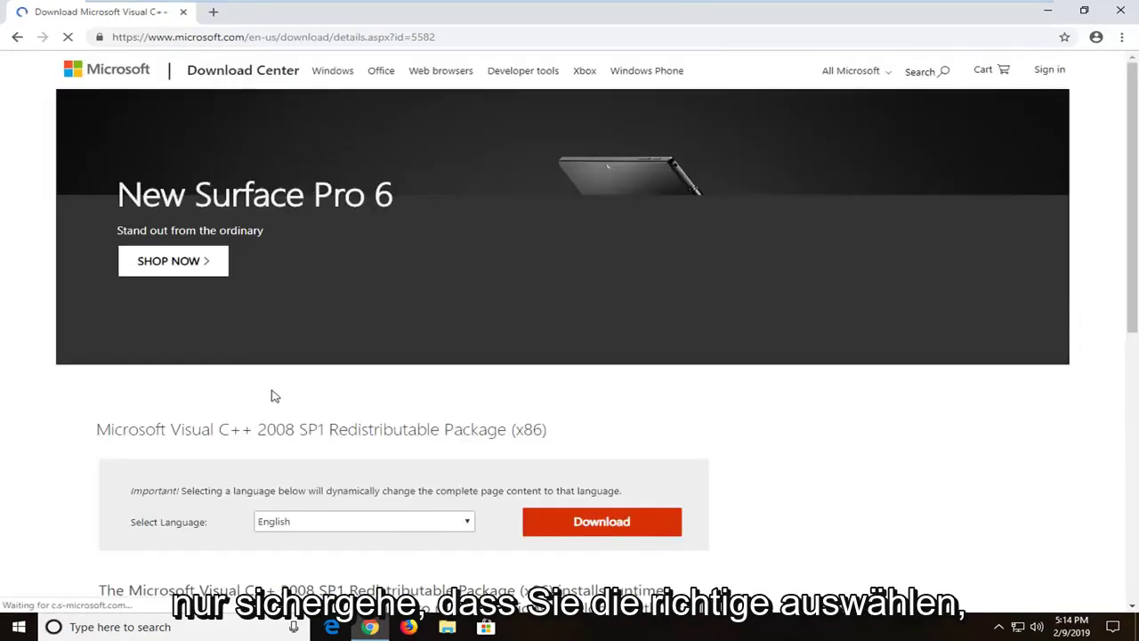
scroll(267, 400, "down", 2)
scroll(247, 412, "down", 2)
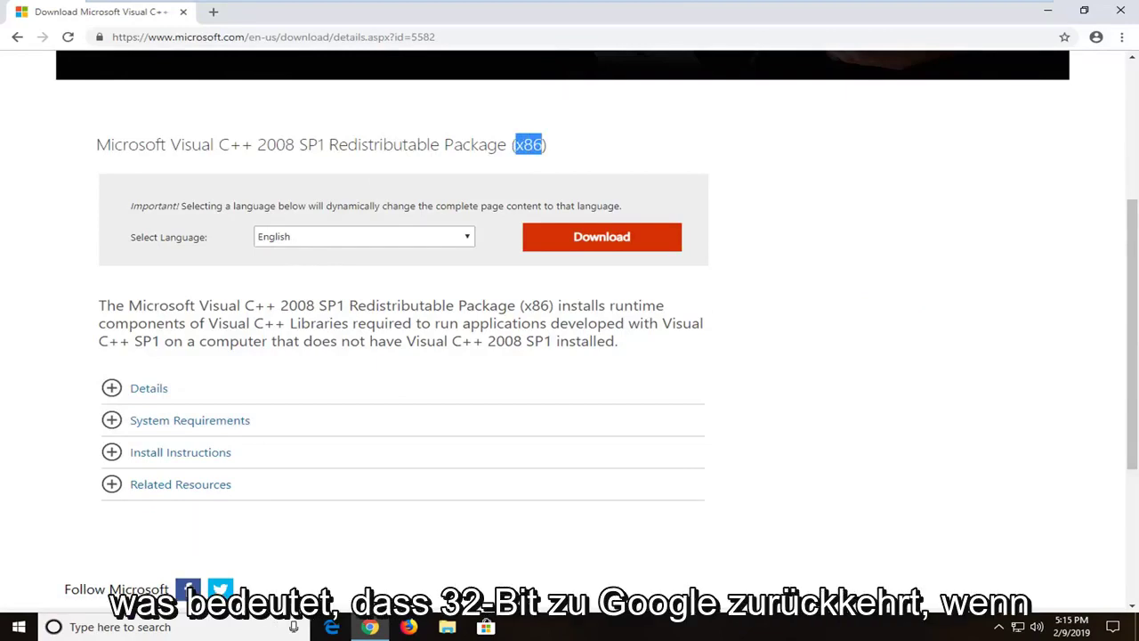
Step: Check the architecture given in the package title and the languages offered for the download
left_click_drag(523, 145, 543, 145)
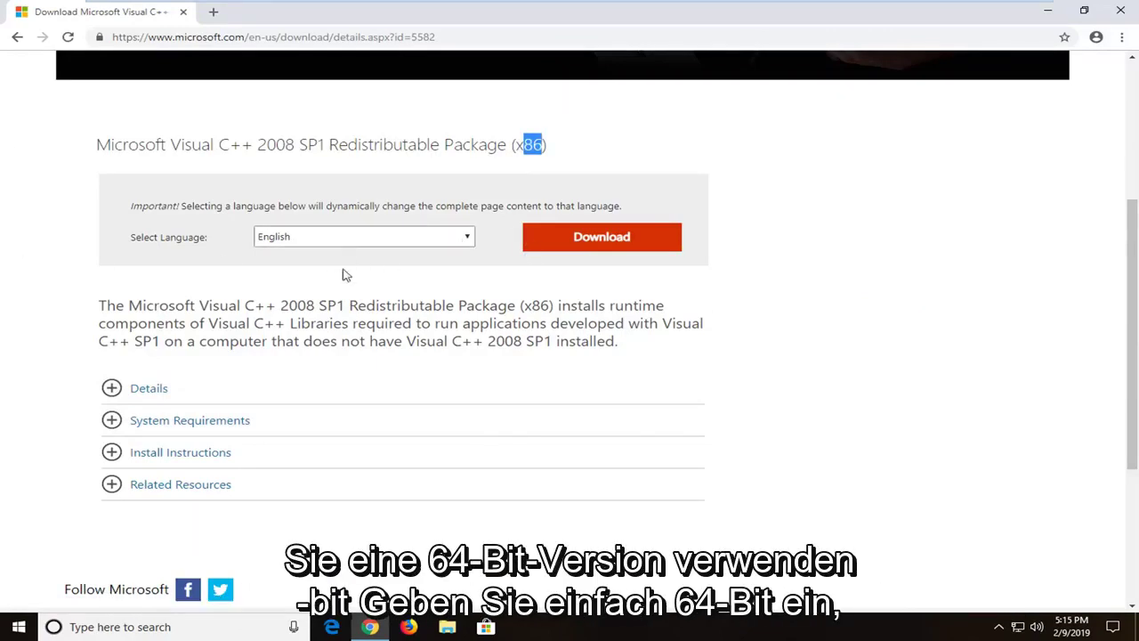
left_click(787, 187)
left_click(287, 239)
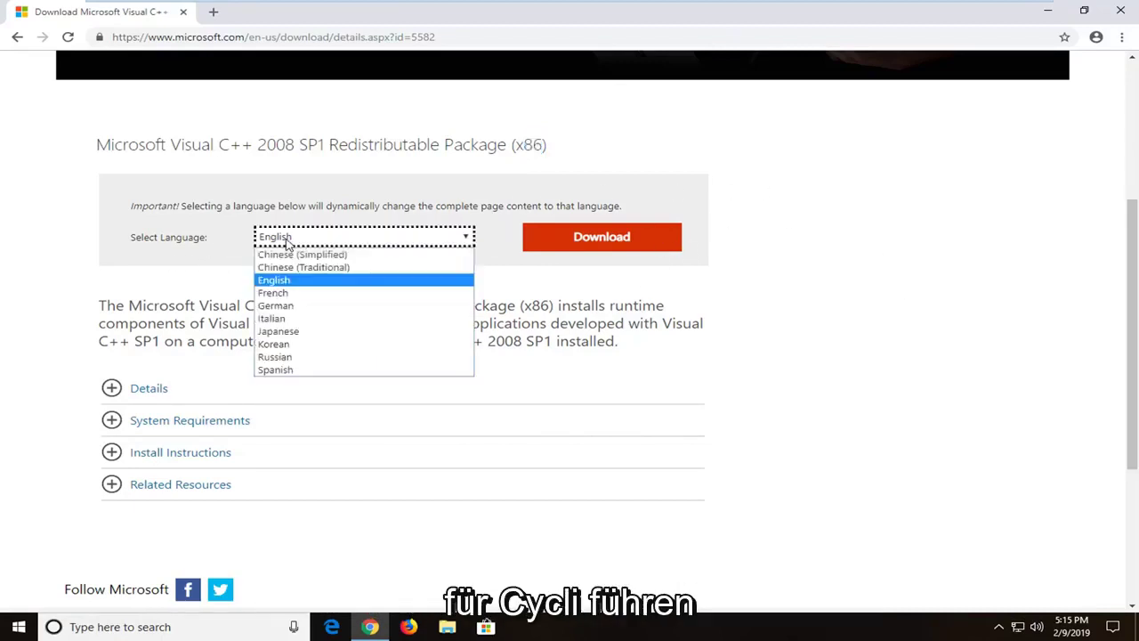
left_click(87, 259)
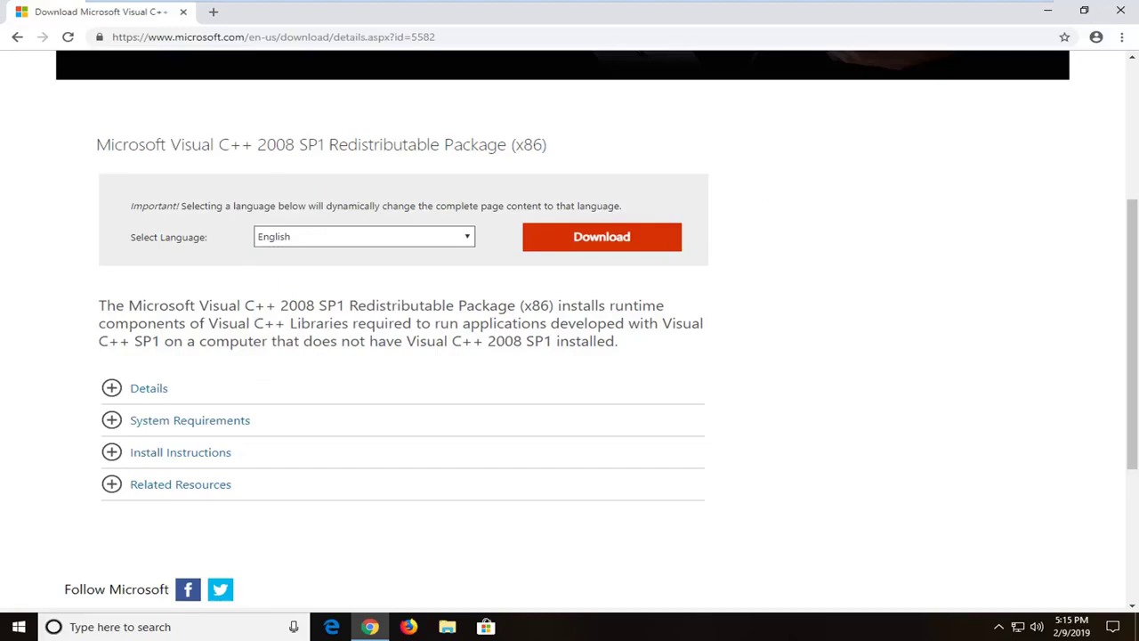
double_click(536, 144)
left_click(535, 144)
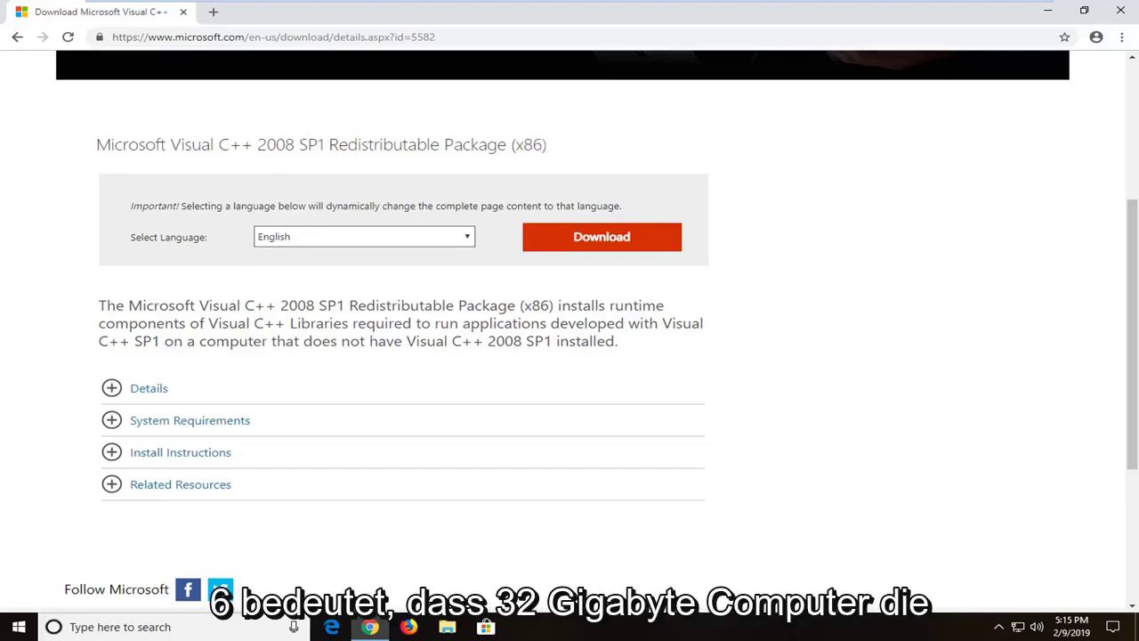
double_click(535, 144)
left_click(652, 156)
Step: Choose English as the language and download the Visual C++ 2008 SP1 Redistributable Package (x86)
left_click(258, 239)
left_click(401, 283)
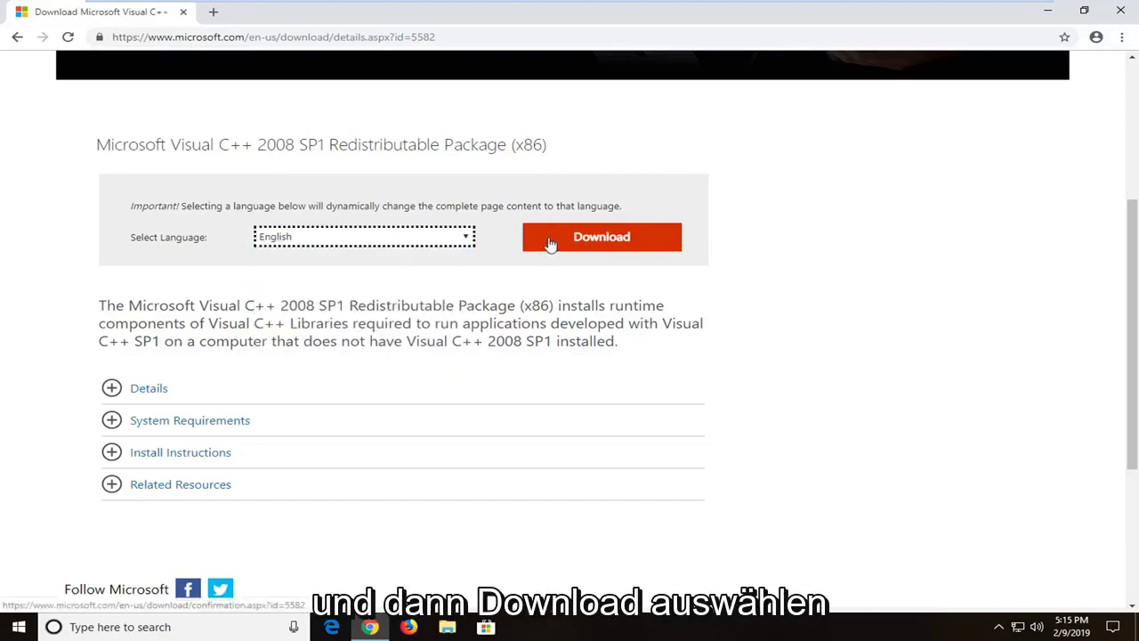
left_click(598, 245)
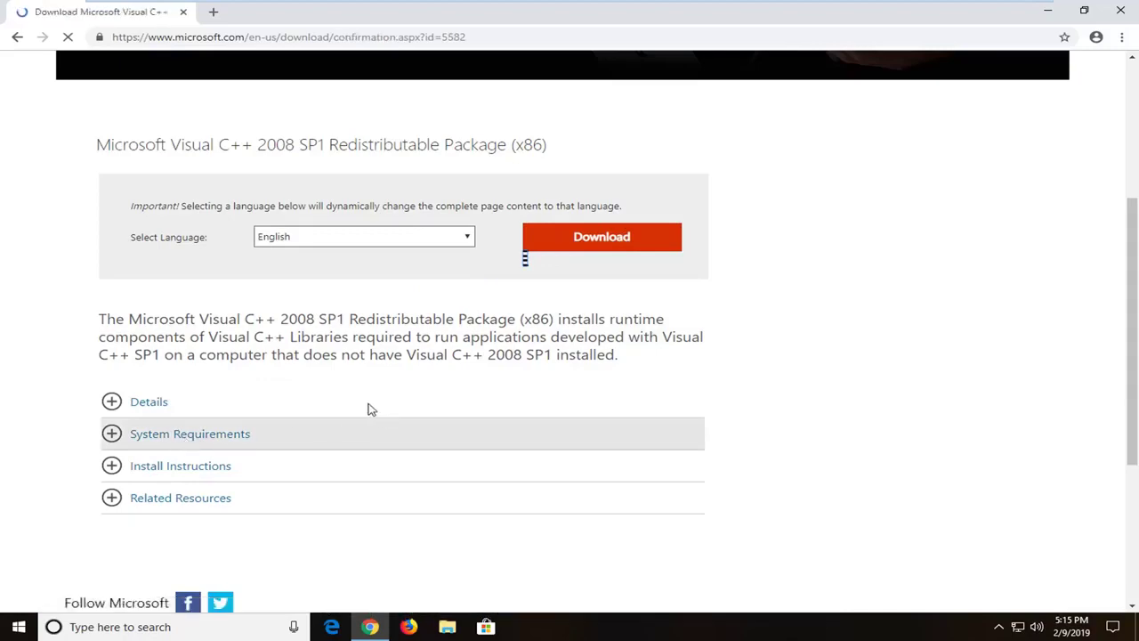
scroll(372, 410, "down", 2)
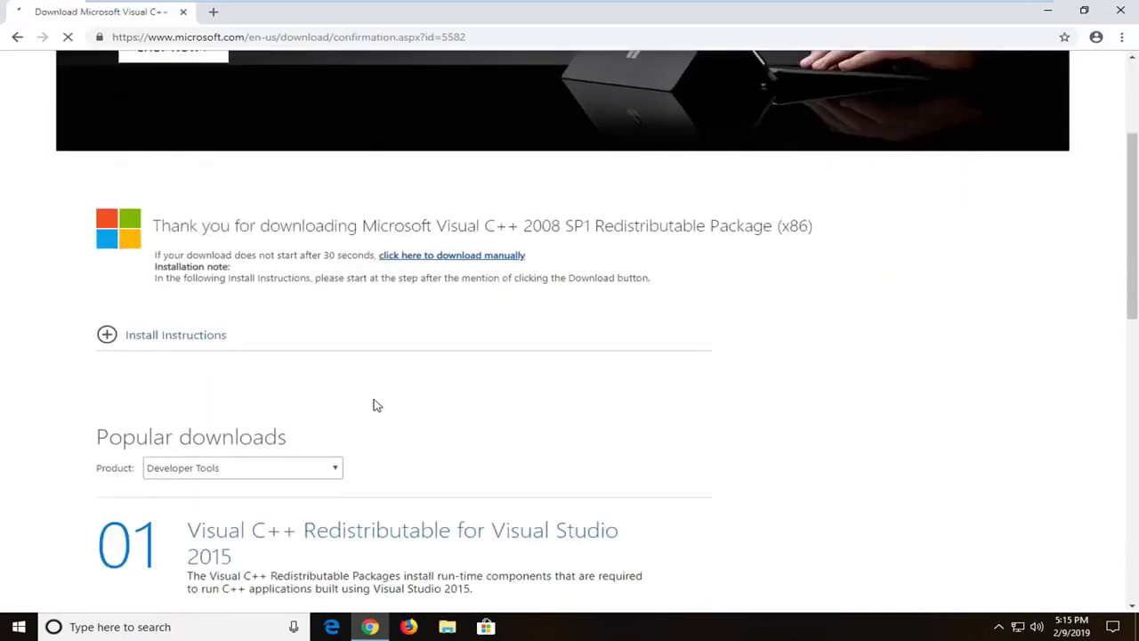
scroll(369, 407, "down", 3)
scroll(364, 414, "up", 5)
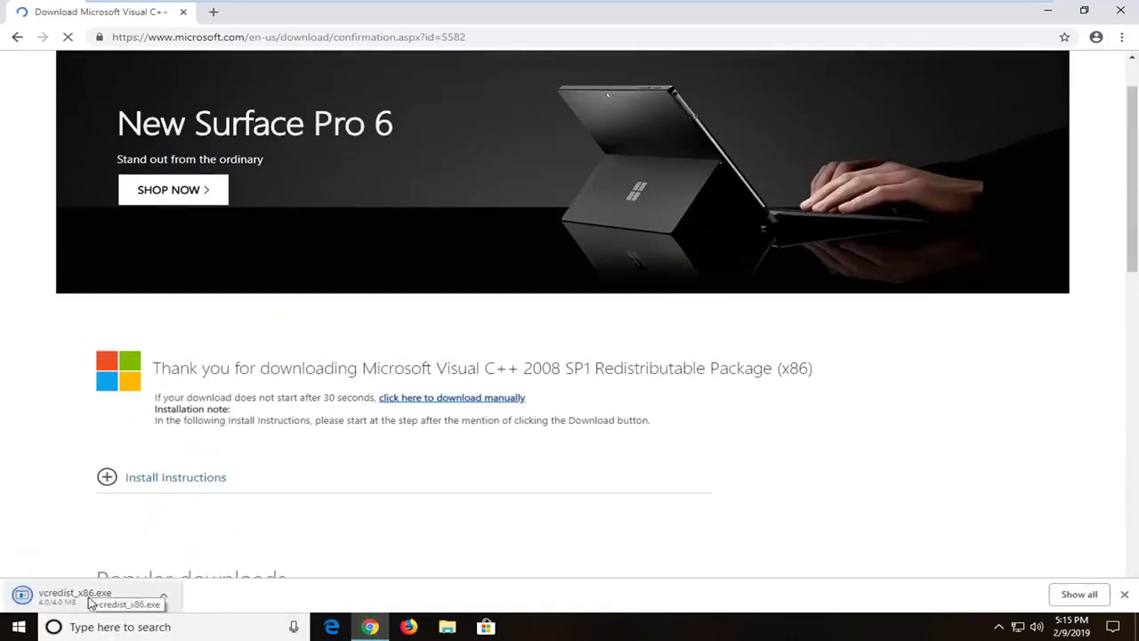
Step: Launch the downloaded vcredist_x86.exe, minimize the browser window and allow the file to run
left_click(90, 602)
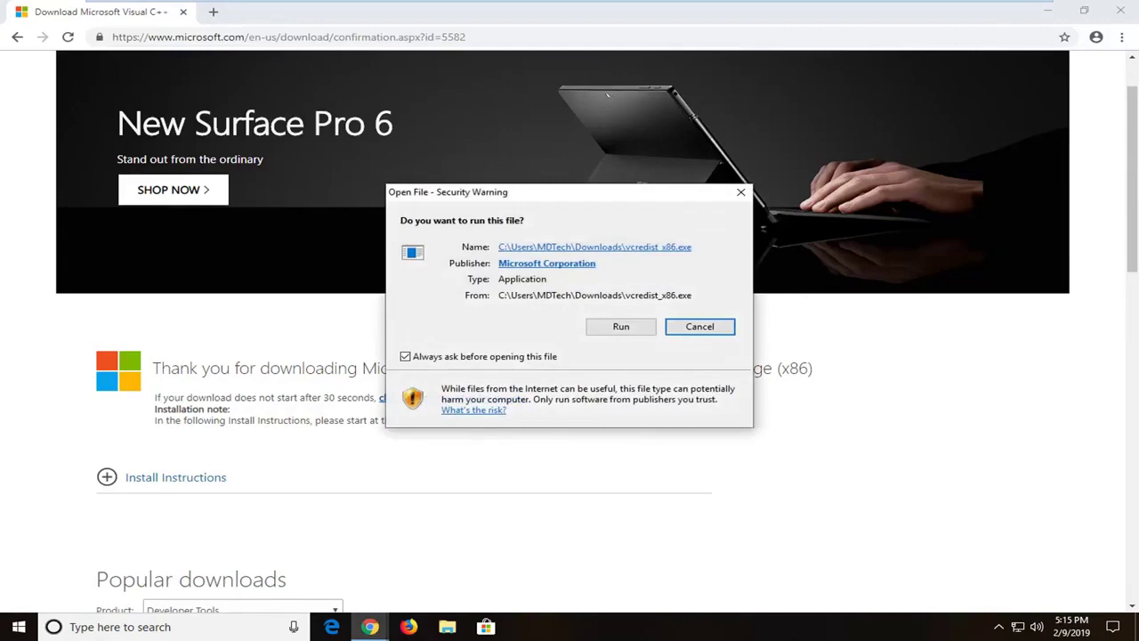
left_click(1048, 11)
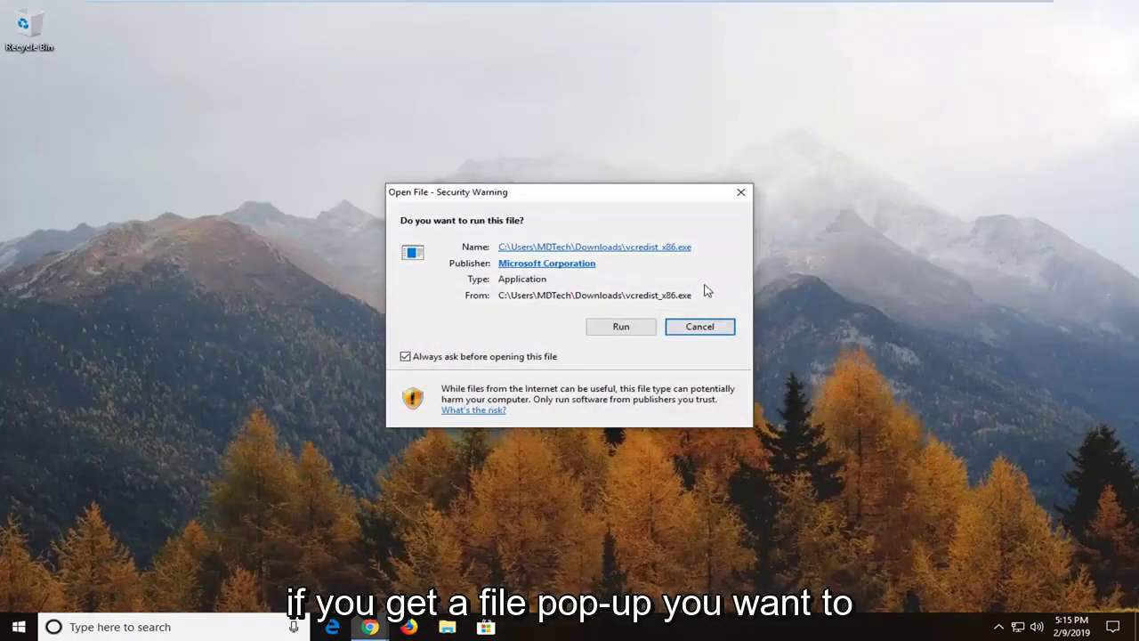
left_click(620, 327)
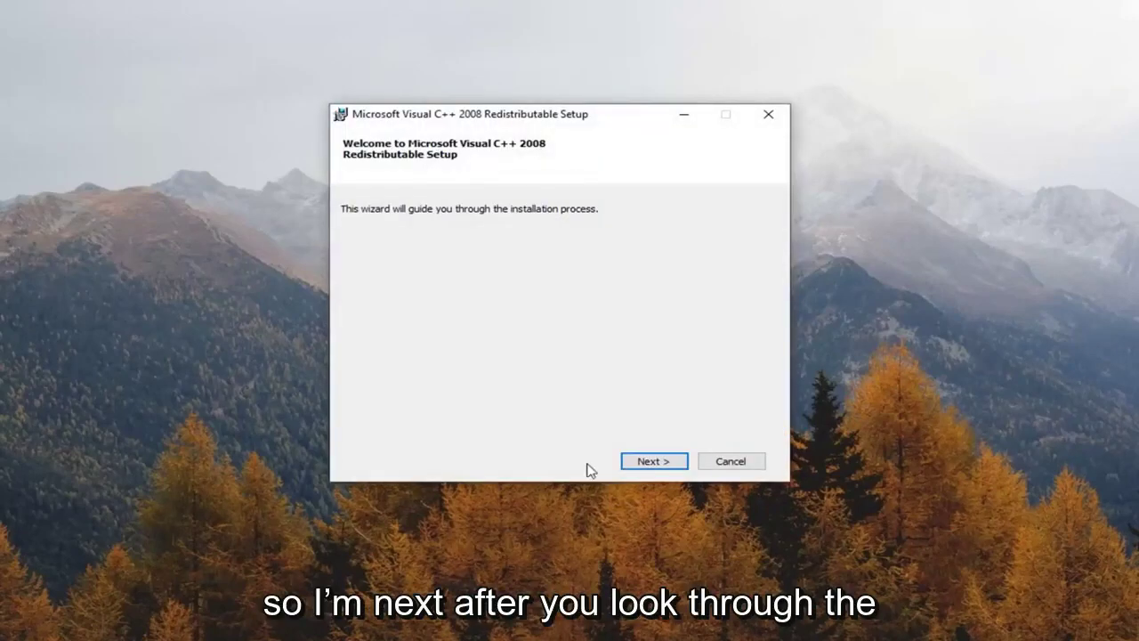
Step: Install the Visual C++ 2008 Redistributable with the license terms accepted, and minimize the completed setup window
left_click(628, 462)
left_click(383, 424)
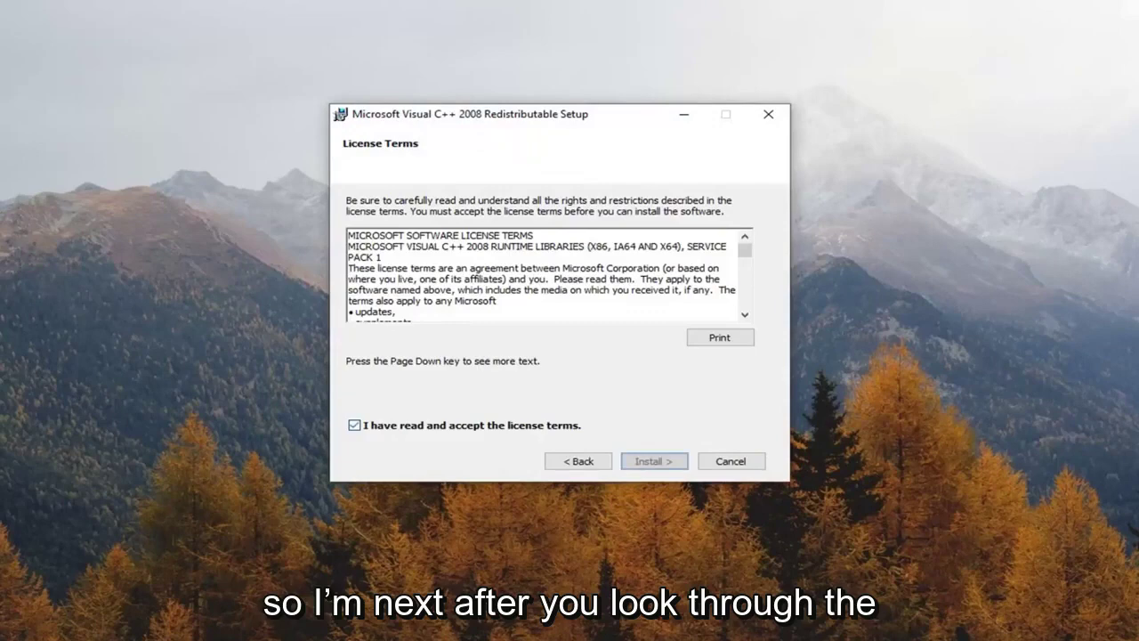
scroll(543, 276, "down", 3)
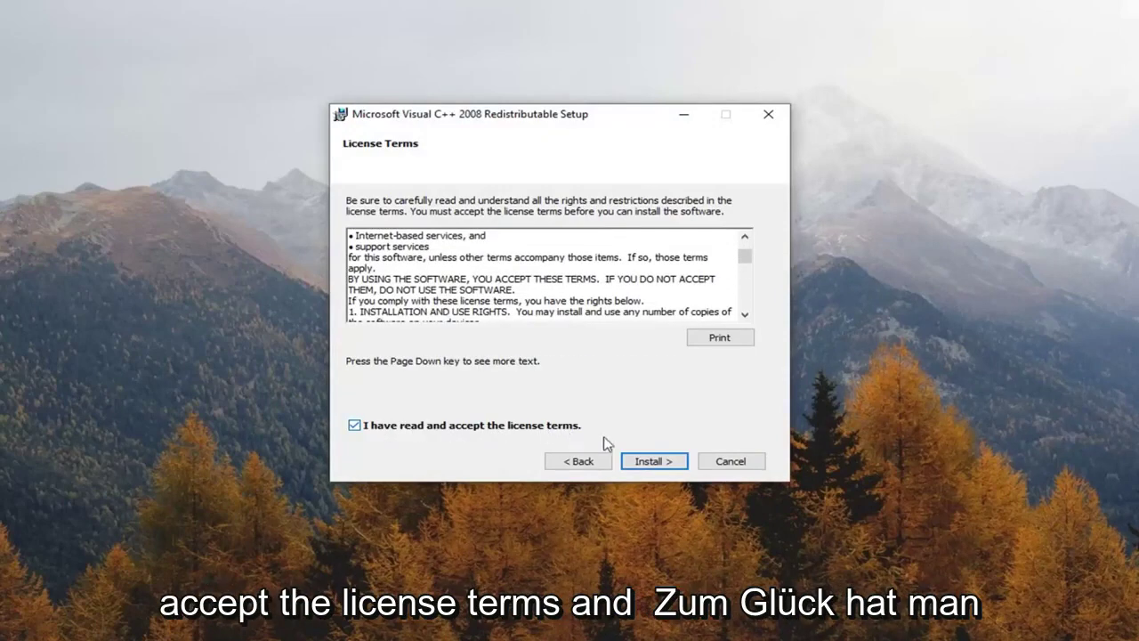
left_click(651, 470)
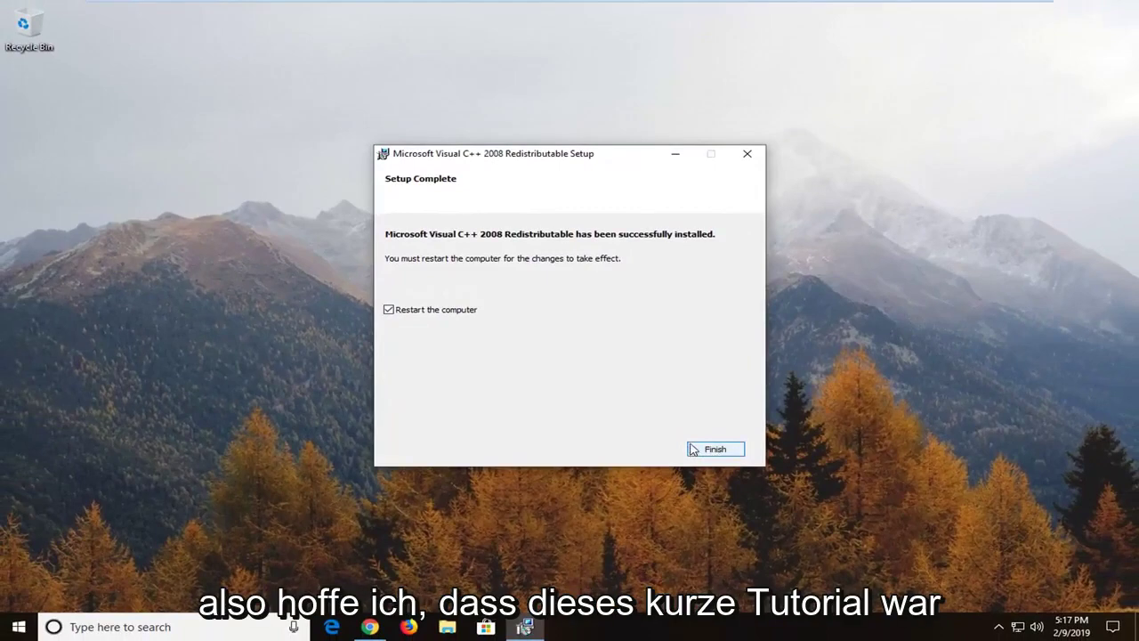
left_click(675, 156)
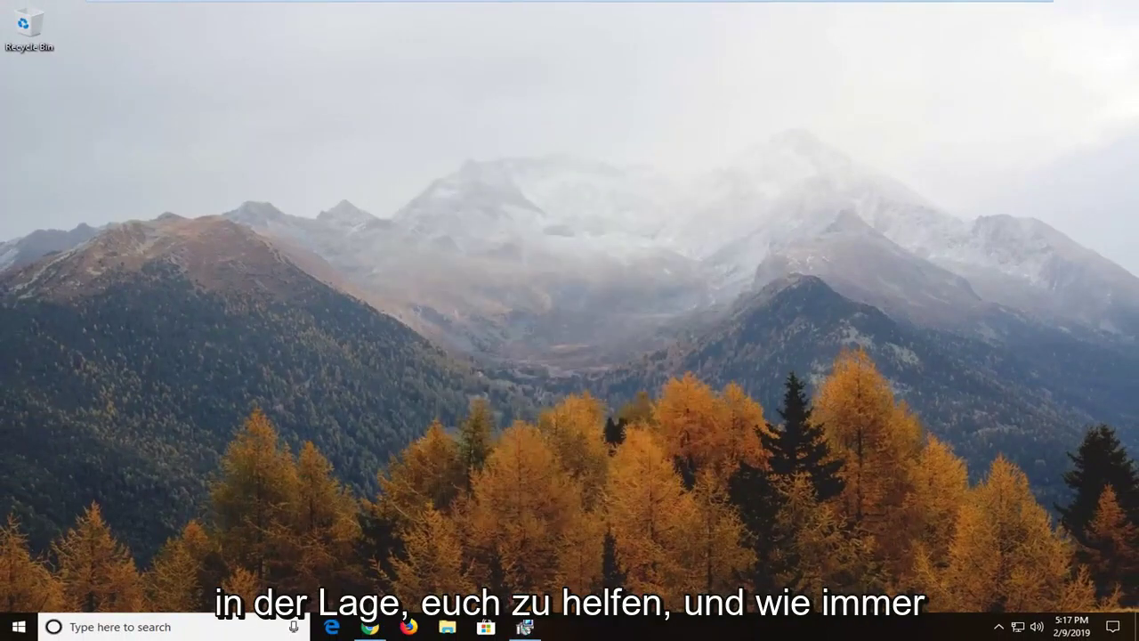